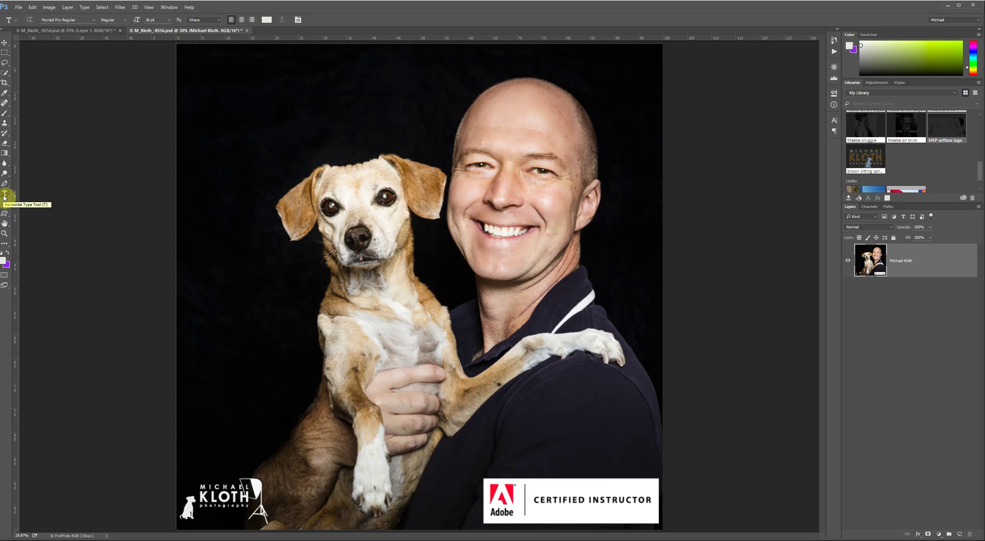
# - Add the word "text" as a text layer in the dark area above the dog and set it vertically
pyautogui.click(243, 114)
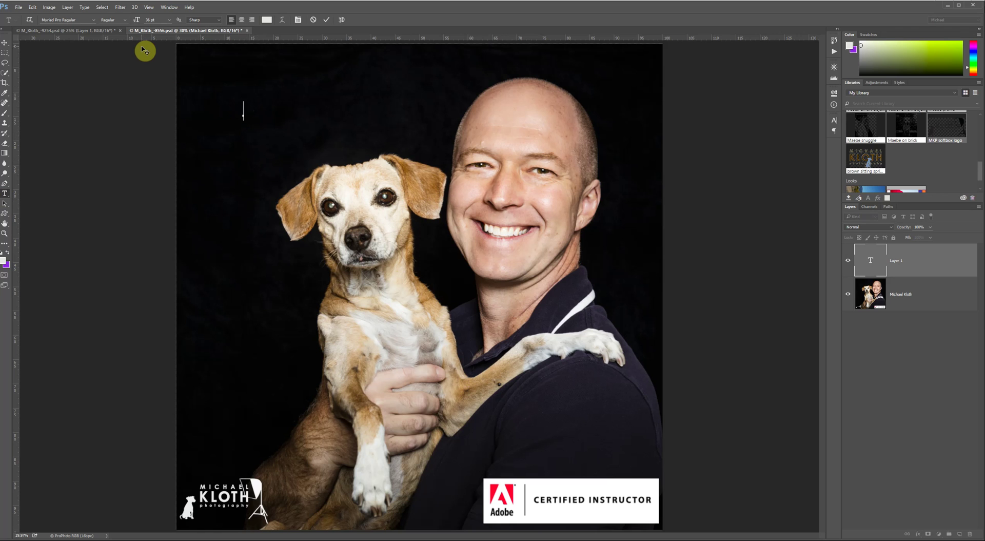
pyautogui.write('text')
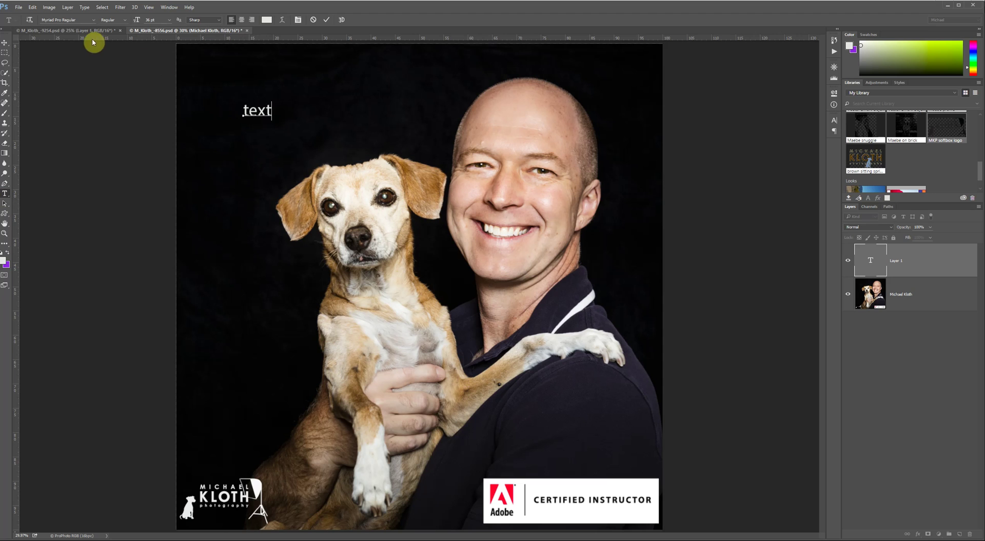
pyautogui.click(29, 21)
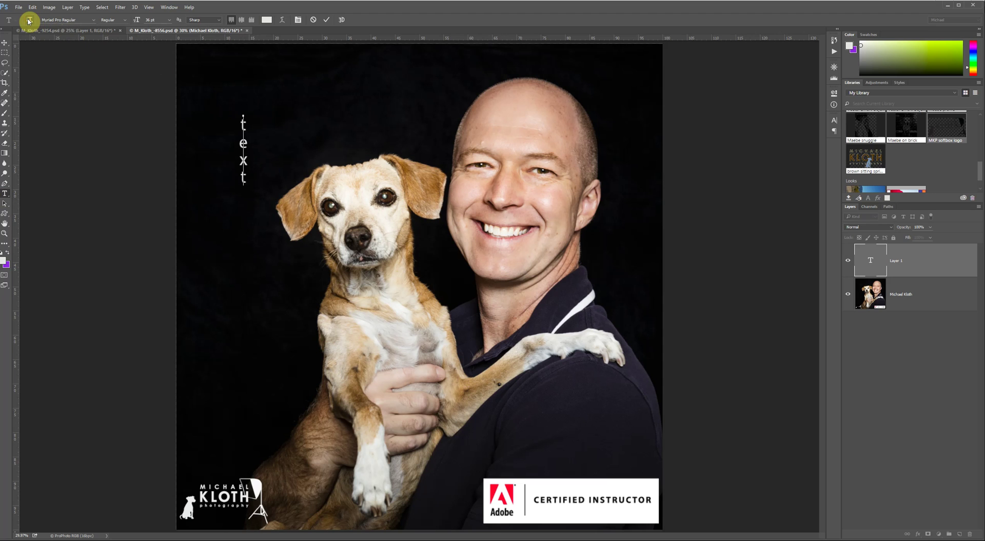
pyautogui.click(326, 21)
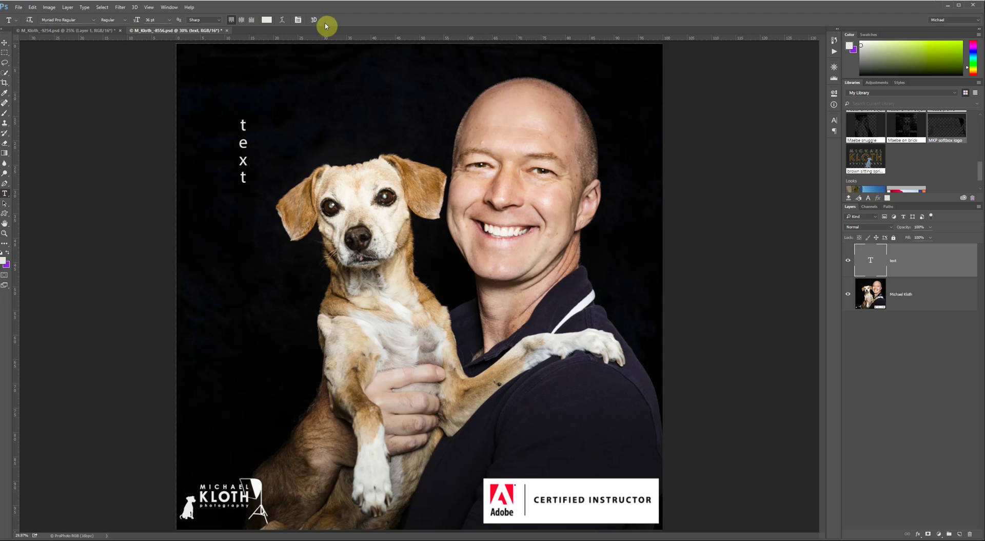
# - Switch the "text" layer back to horizontal orientation
pyautogui.click(33, 23)
pyautogui.click(32, 23)
pyautogui.click(33, 23)
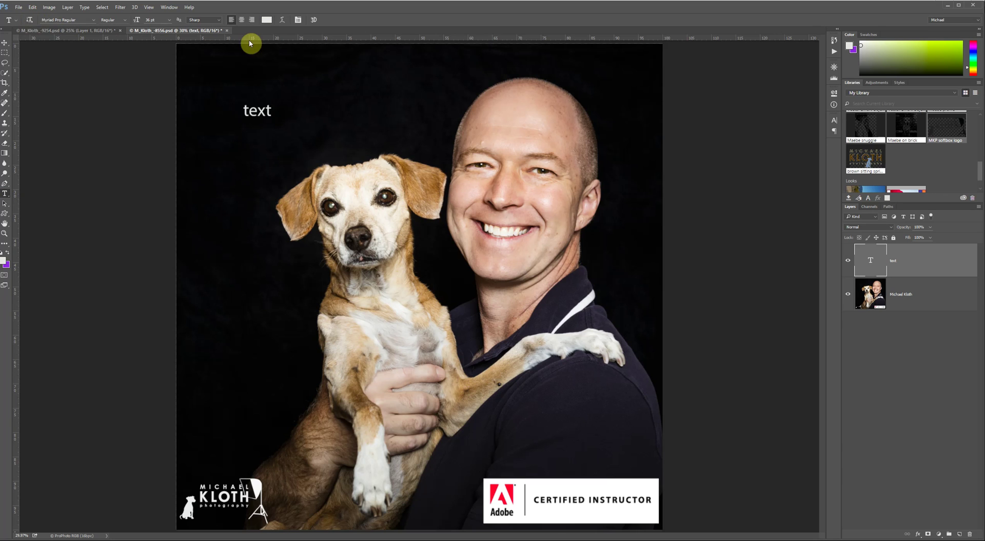
# - In the black puppy document, draw a heart custom shape about 829 × 689 px in the white area above and left of the puppy
pyautogui.click(94, 31)
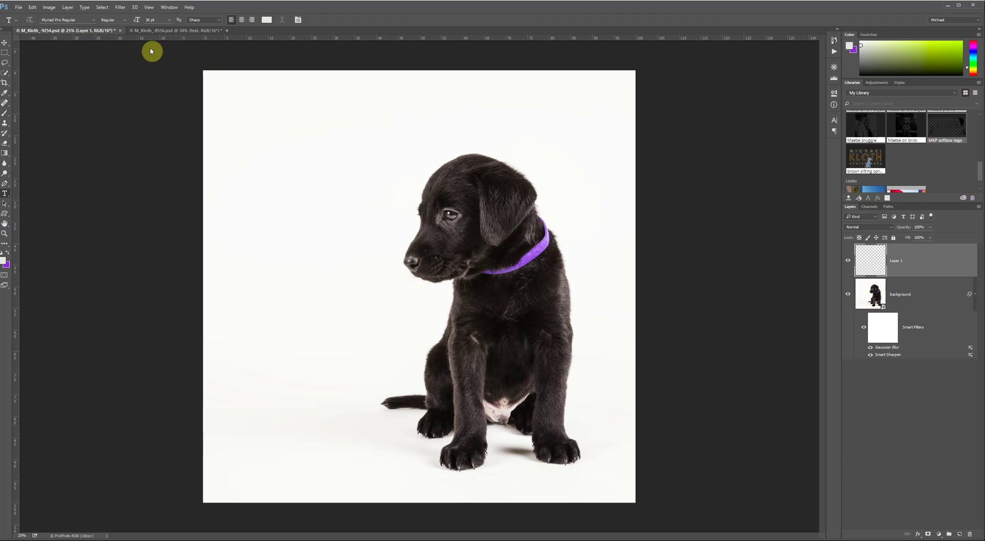
pyautogui.click(5, 215)
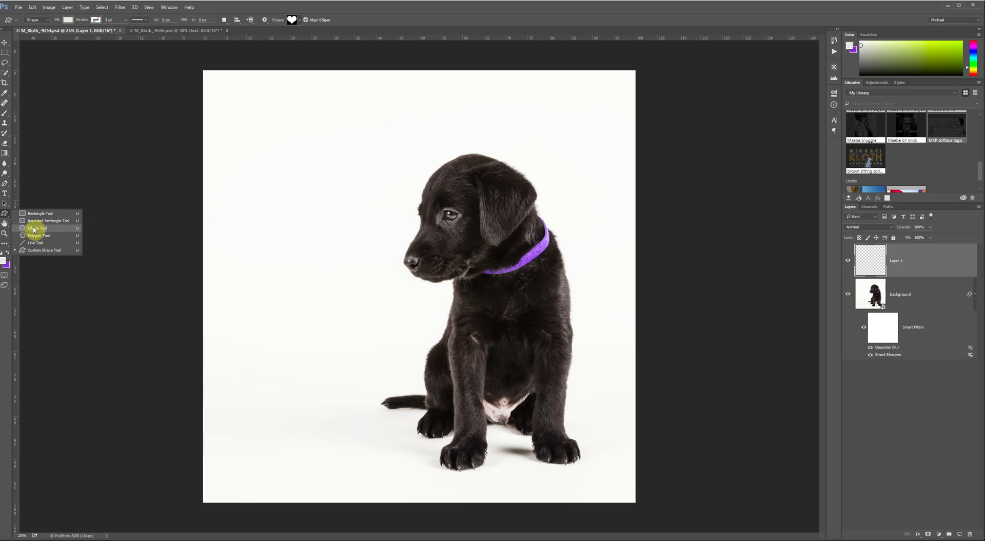
pyautogui.click(36, 250)
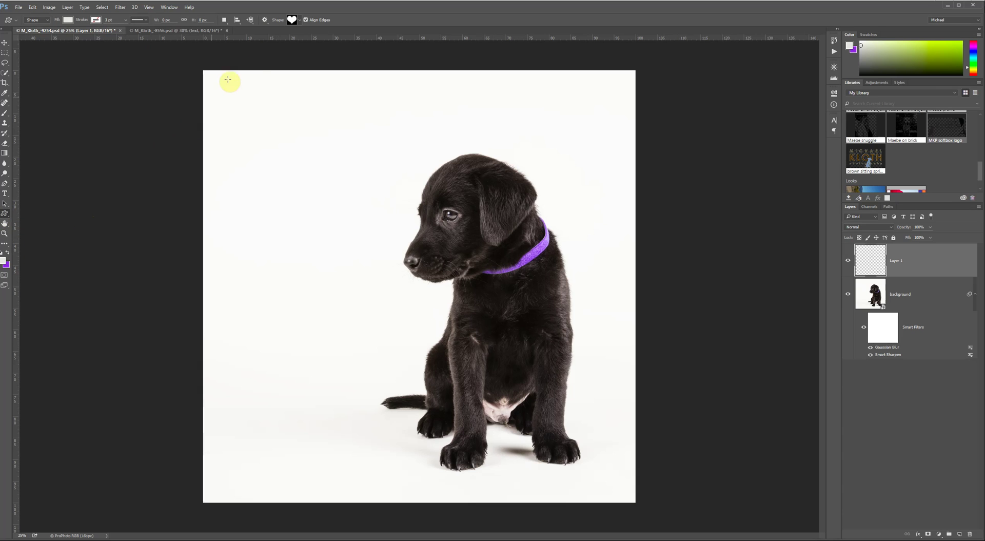
pyautogui.moveTo(253, 112); pyautogui.dragTo(333, 177)
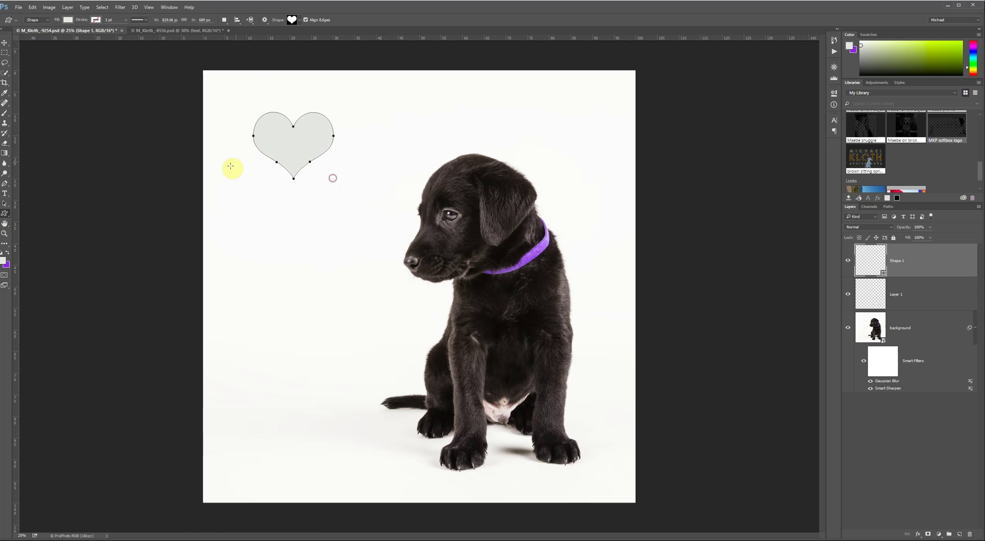
# - Draw a circle about 1375 px in diameter below the heart with the Ellipse tool
pyautogui.click(4, 215)
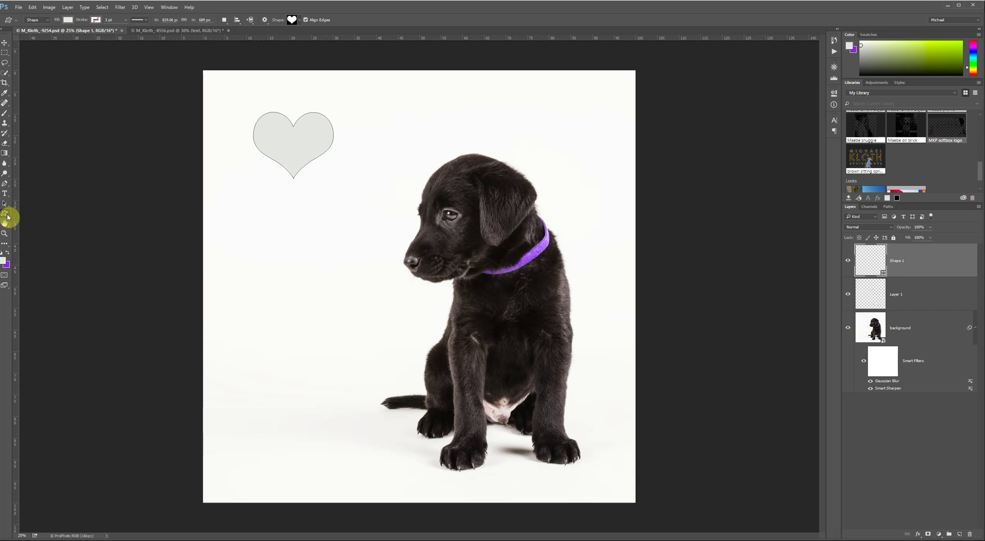
pyautogui.rightClick(6, 219)
pyautogui.click(41, 228)
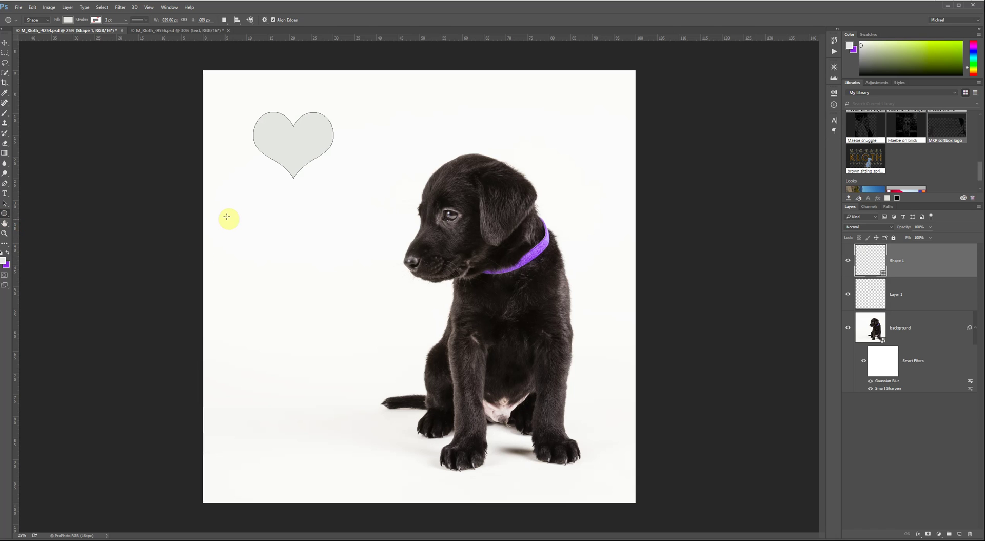
pyautogui.moveTo(250, 215); pyautogui.dragTo(404, 347)
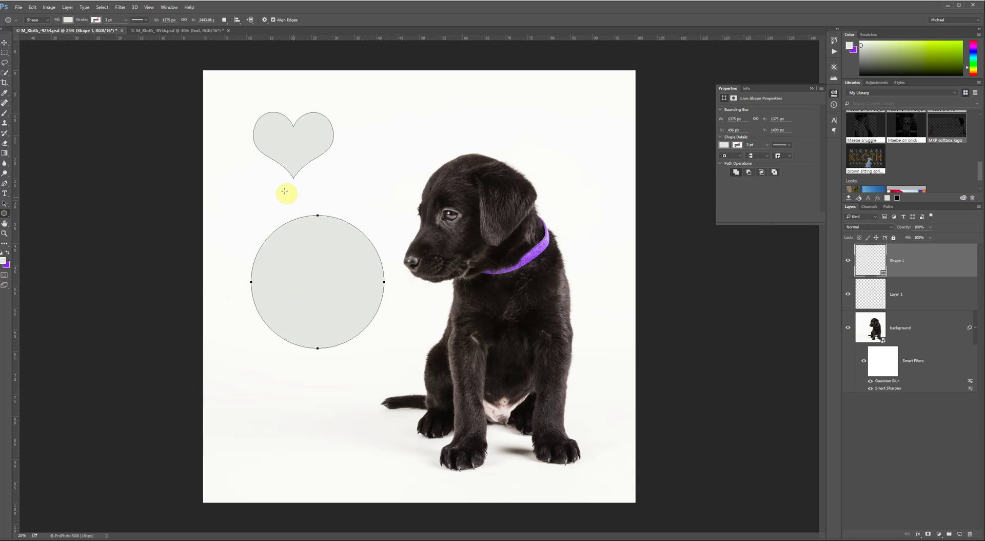
# - Try the heart and circle without a fill, and give them a medium grey fill
pyautogui.click(67, 20)
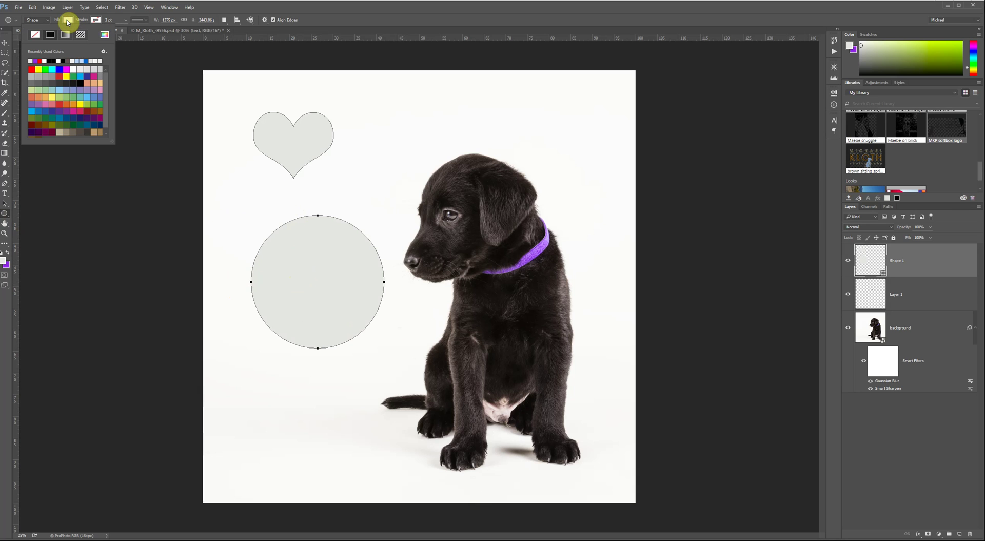
pyautogui.click(36, 38)
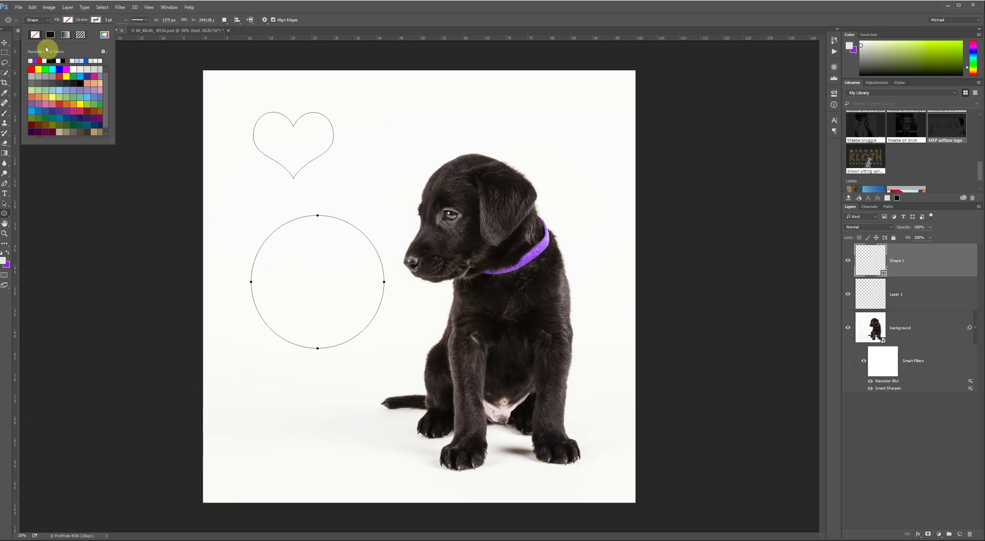
pyautogui.click(43, 76)
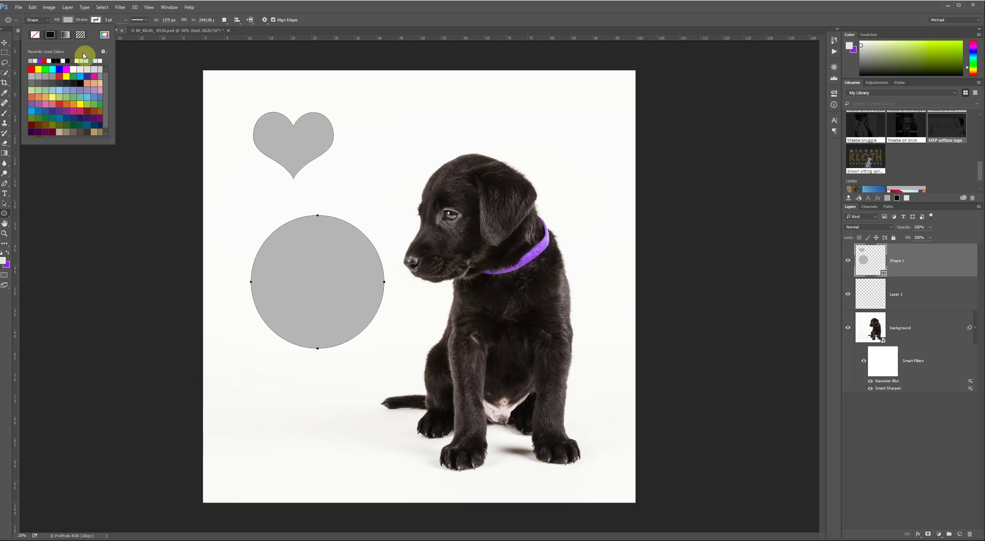
pyautogui.click(5, 194)
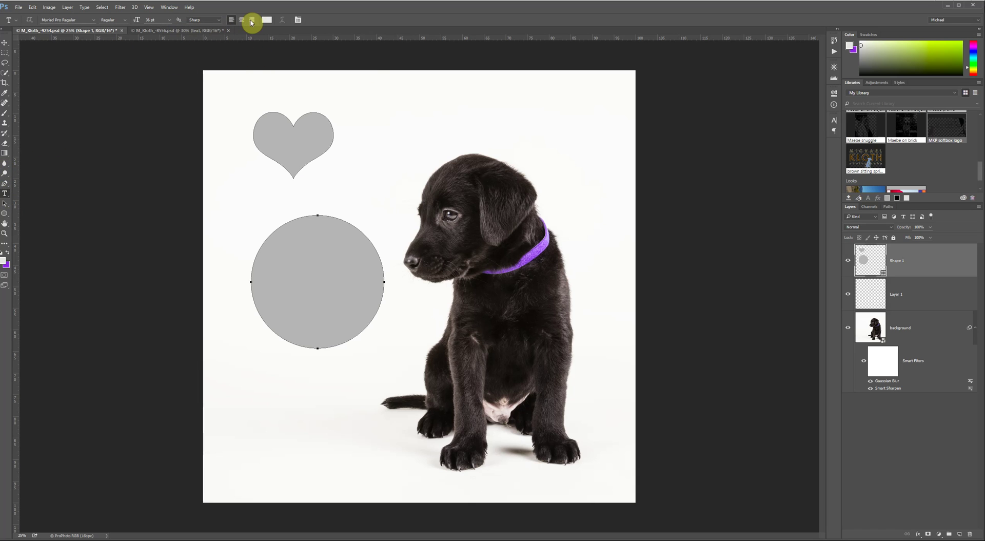
pyautogui.click(8, 252)
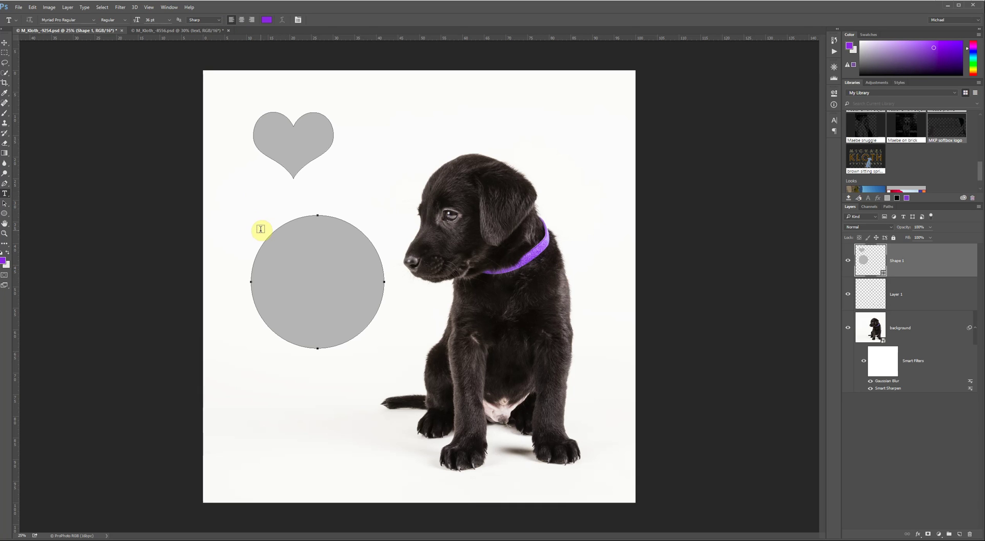
pyautogui.click(253, 261)
pyautogui.write('wwww.m')
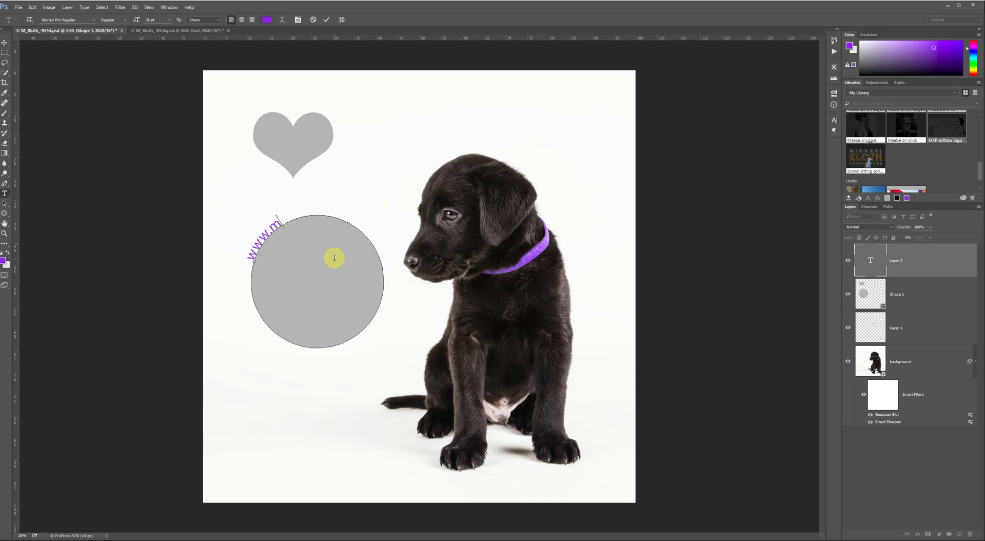
pyautogui.write('ichaelklothphotography.com')
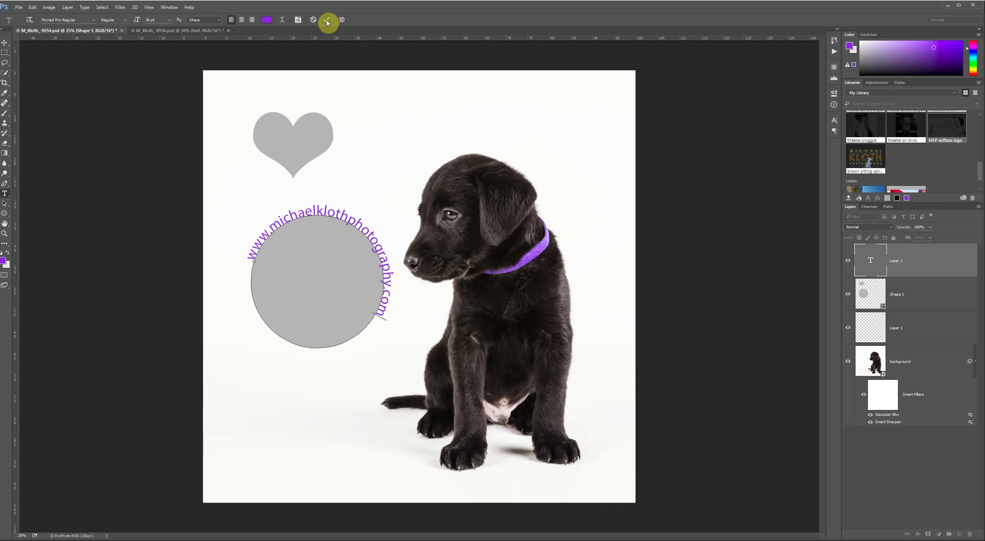
# - Try moving the text's starting point to the top of the circle, undo that shift, and commit the text
pyautogui.click(252, 258)
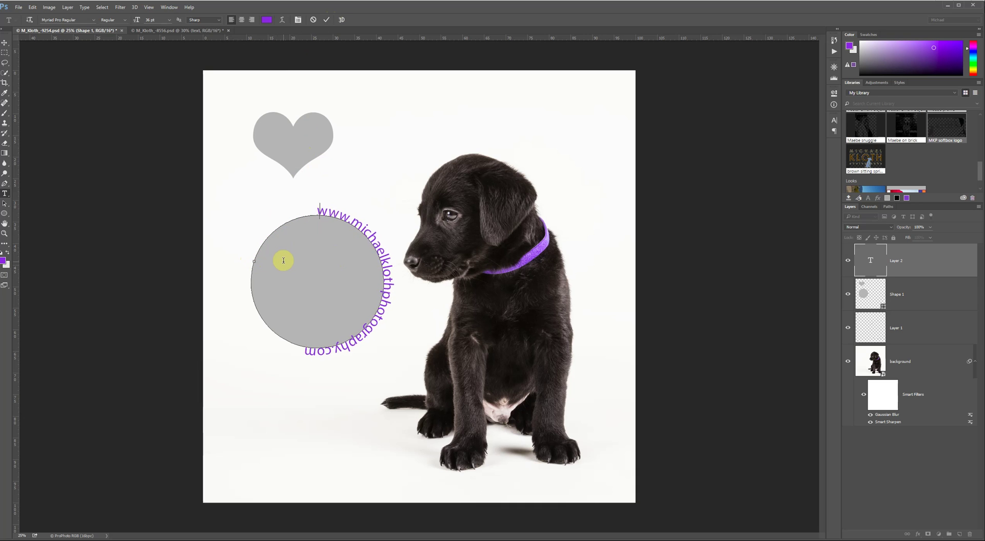
pyautogui.hotkey('ctrl', 'z')
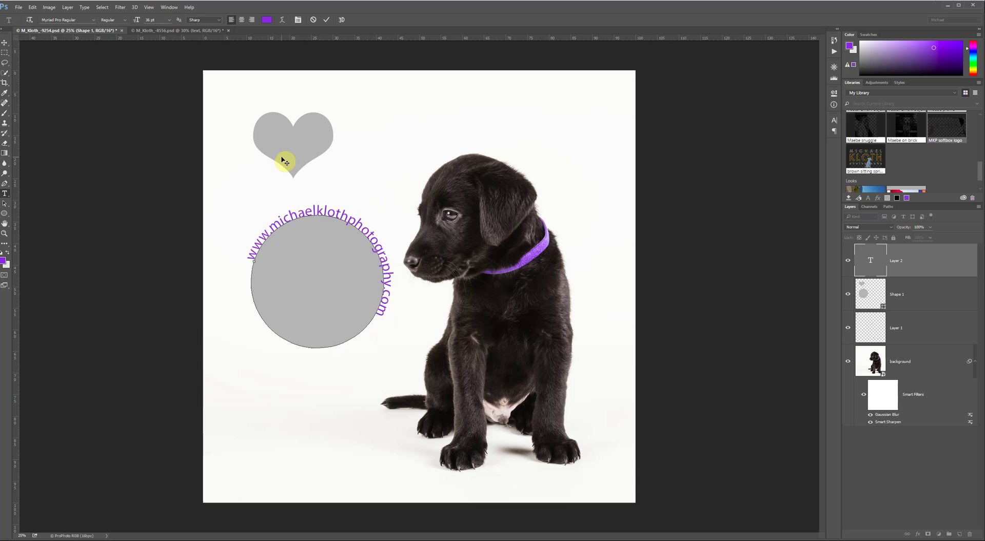
pyautogui.click(327, 20)
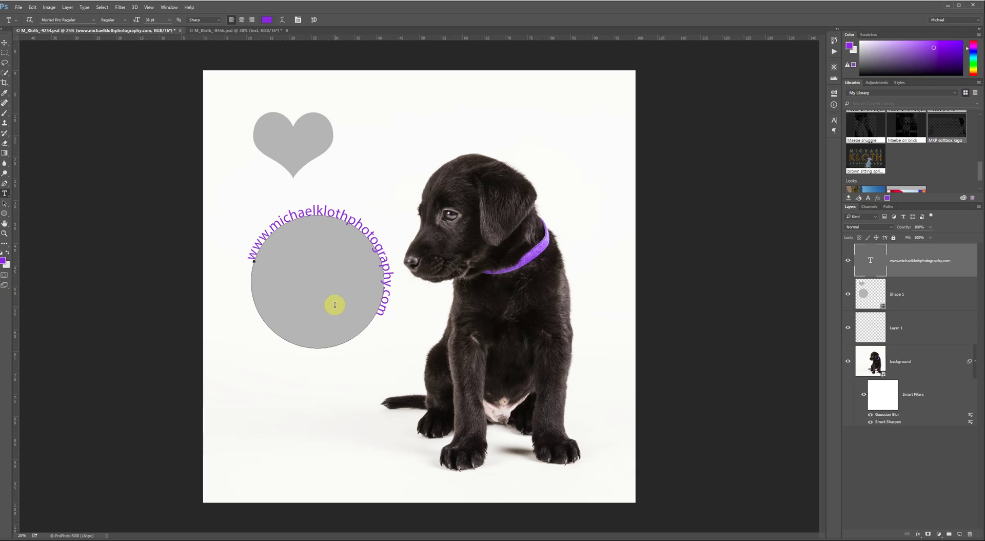
# - Rotate the circular text counter-clockwise by about 20° so it arches evenly over the top of the circle
pyautogui.hotkey('ctrl', 't')
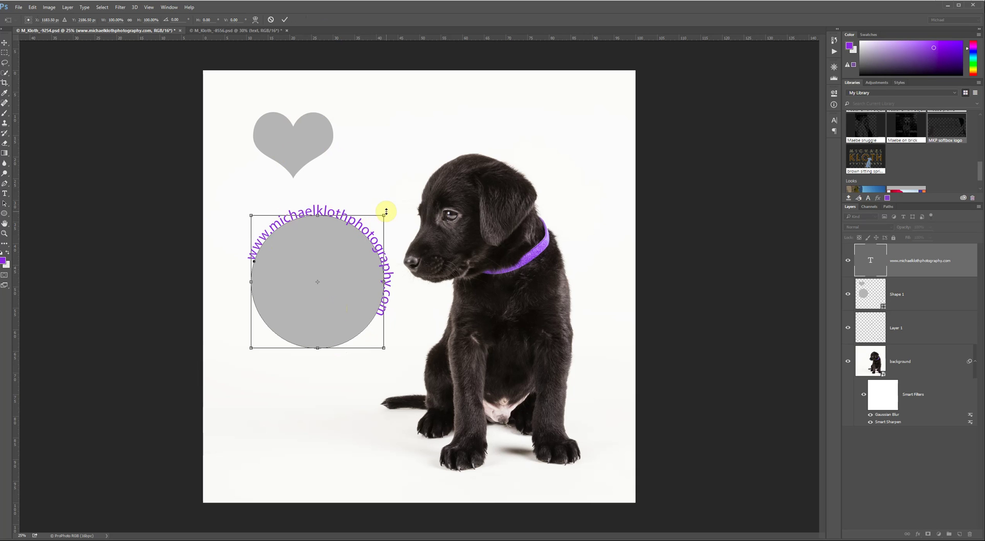
pyautogui.moveTo(380, 206); pyautogui.dragTo(351, 184)
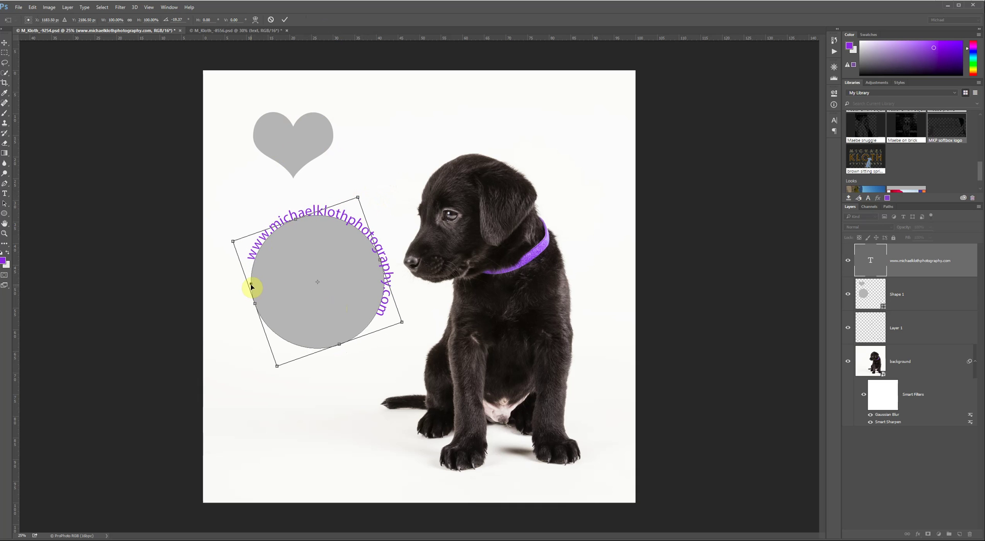
pyautogui.moveTo(364, 192); pyautogui.dragTo(354, 186)
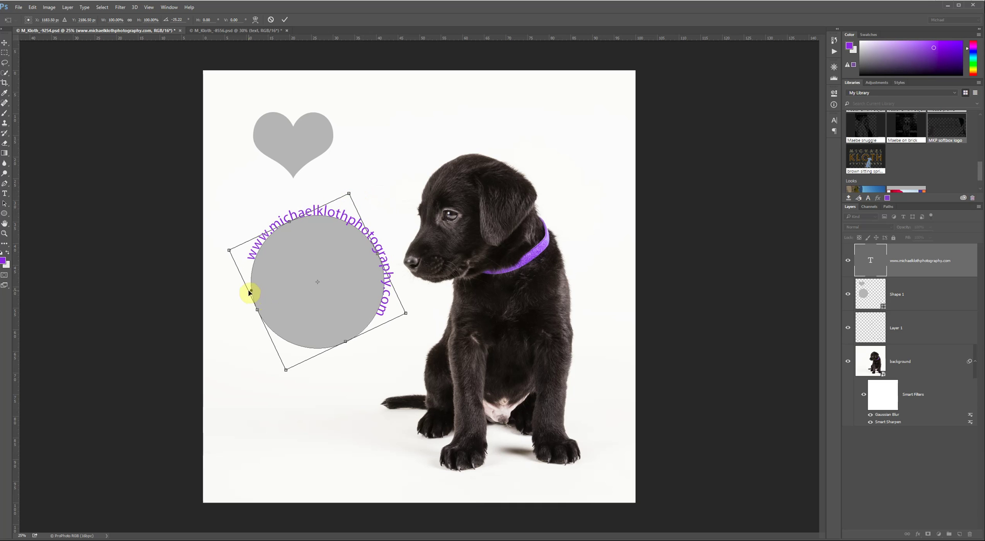
pyautogui.moveTo(353, 190); pyautogui.dragTo(358, 200)
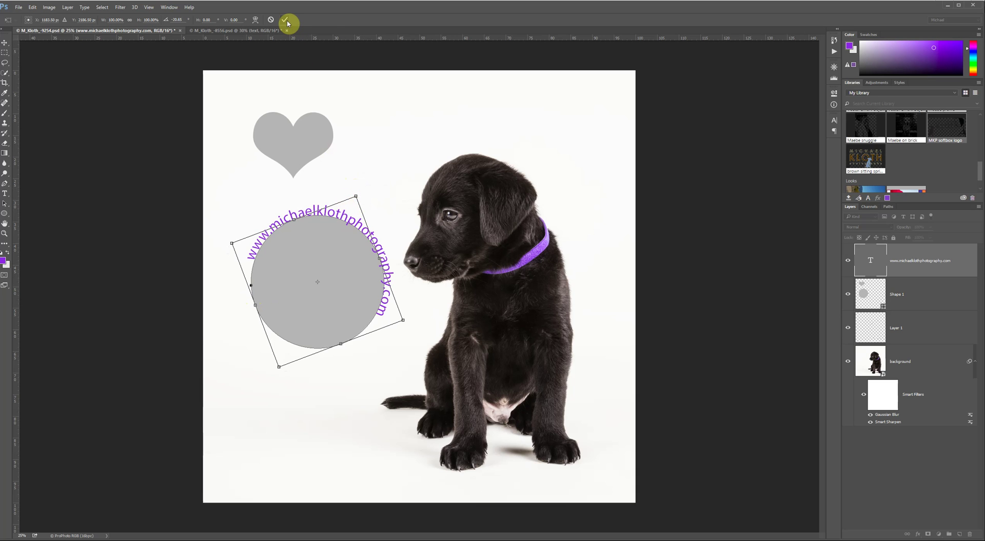
pyautogui.click(286, 21)
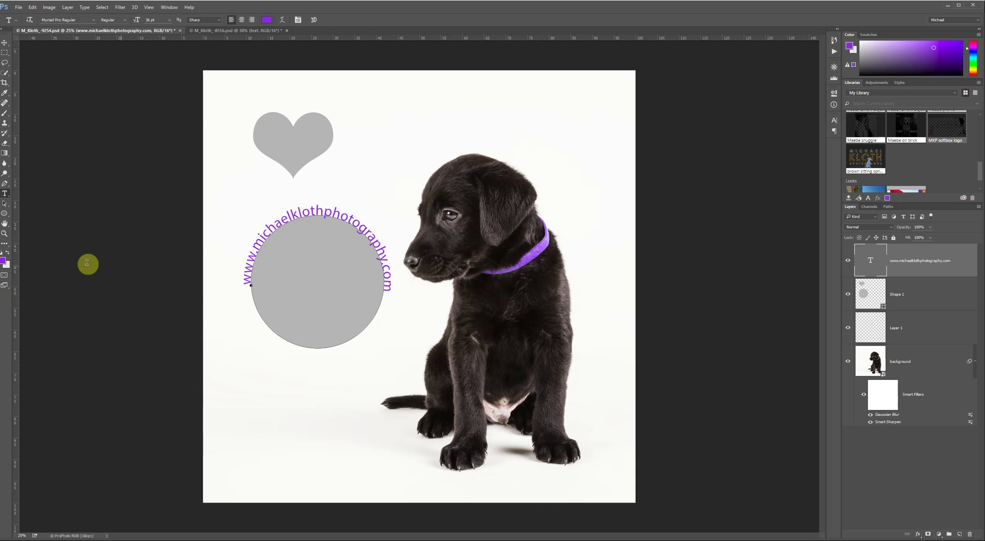
# - Draw an open pen path down the puppy's back edge, from the collar along the front leg to the top of the paw
pyautogui.click(5, 183)
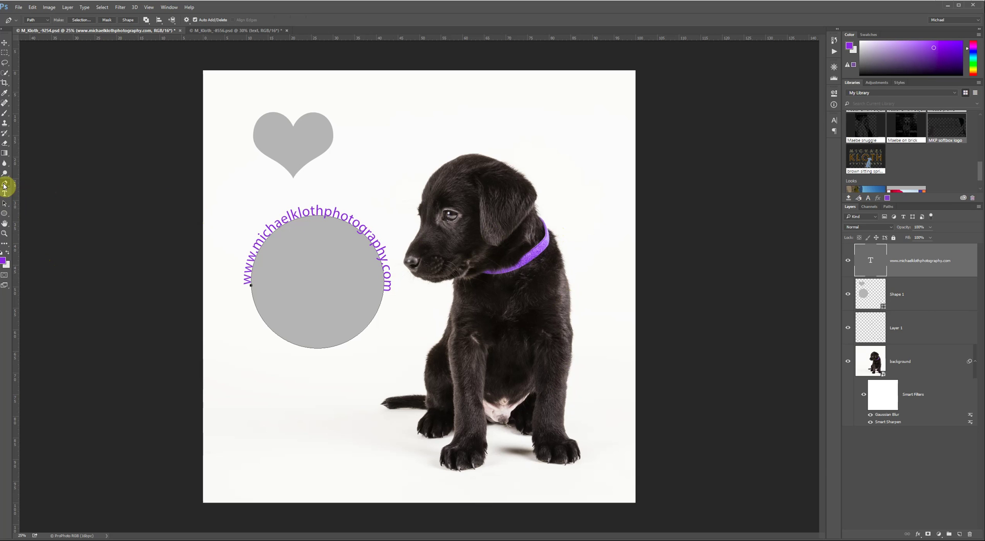
pyautogui.click(547, 227)
pyautogui.click(557, 241)
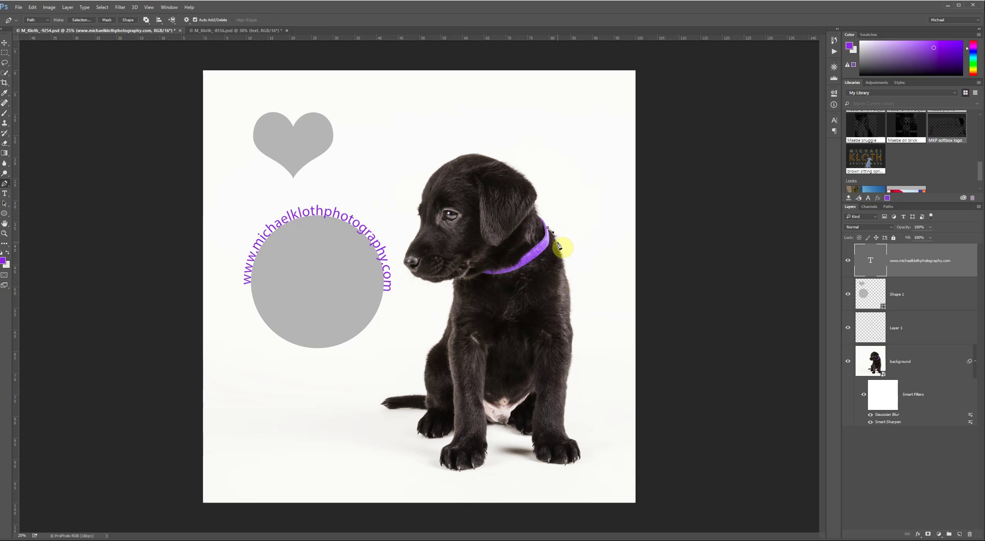
pyautogui.click(560, 250)
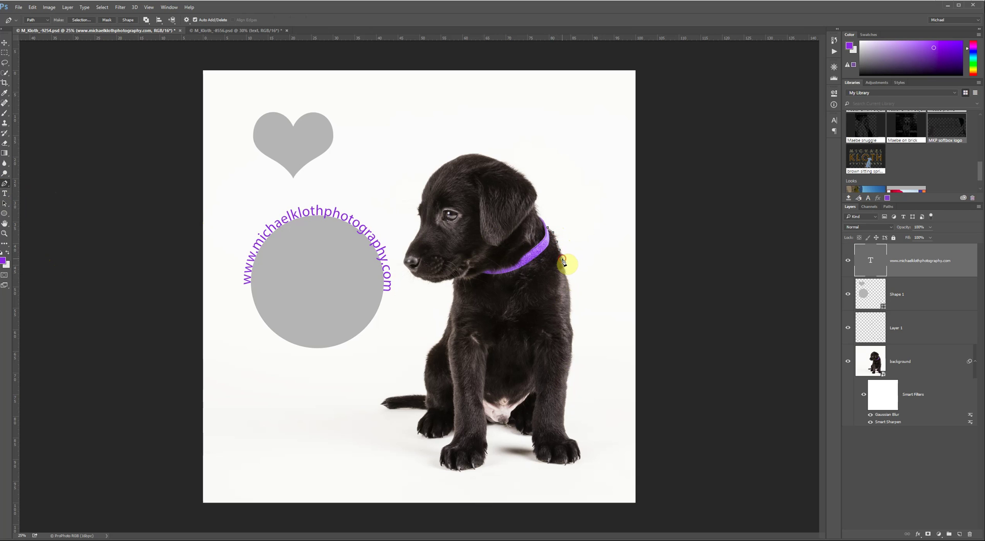
pyautogui.click(565, 268)
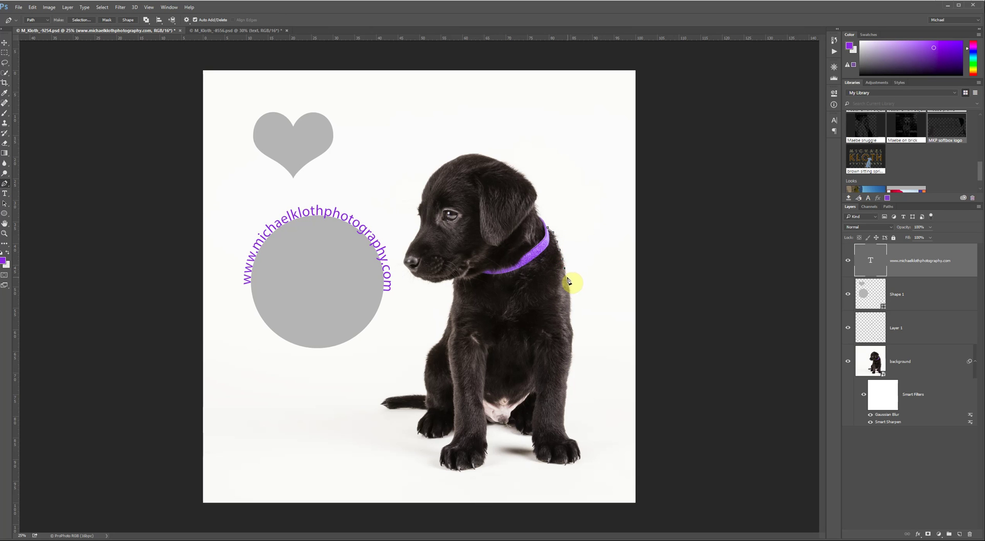
pyautogui.click(568, 283)
pyautogui.click(571, 295)
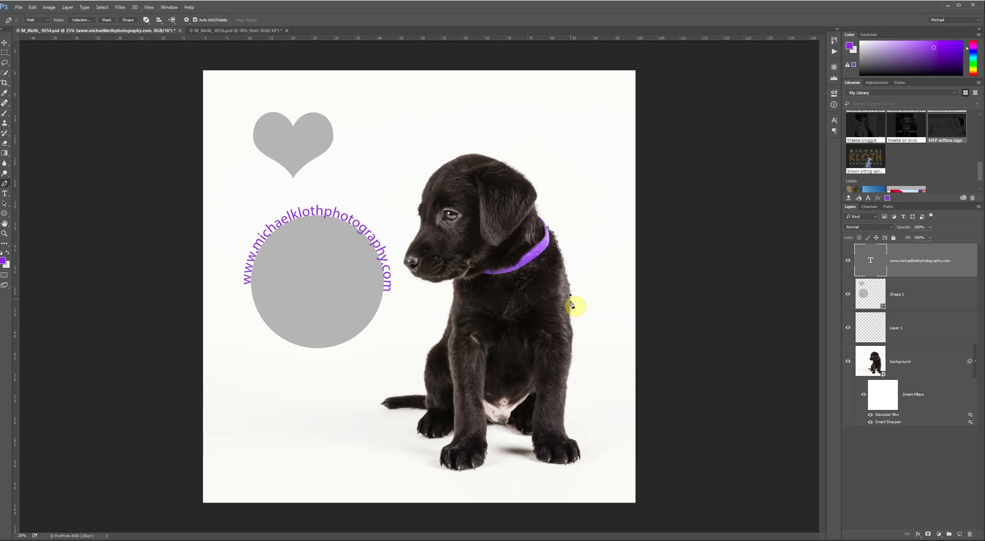
pyautogui.click(571, 309)
pyautogui.click(571, 323)
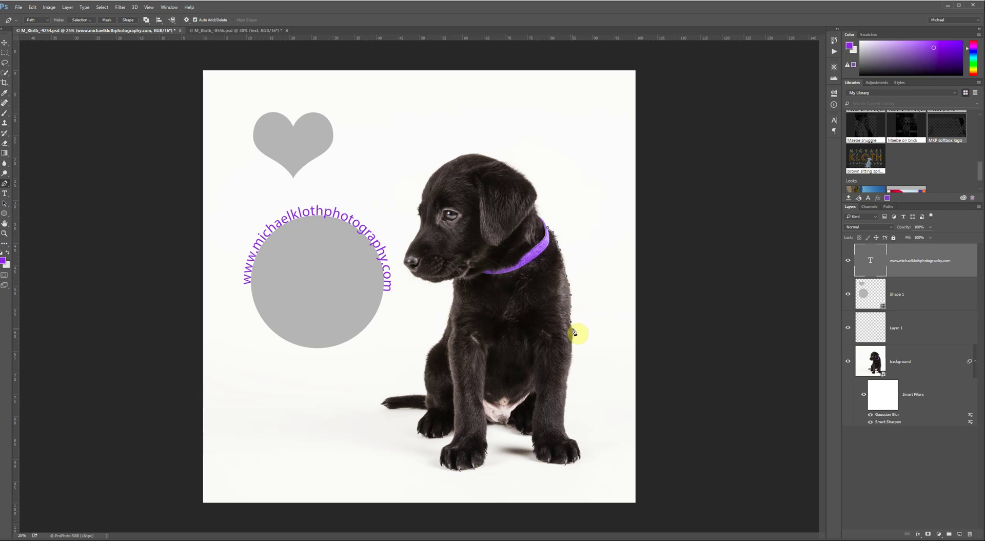
pyautogui.click(573, 330)
pyautogui.click(572, 340)
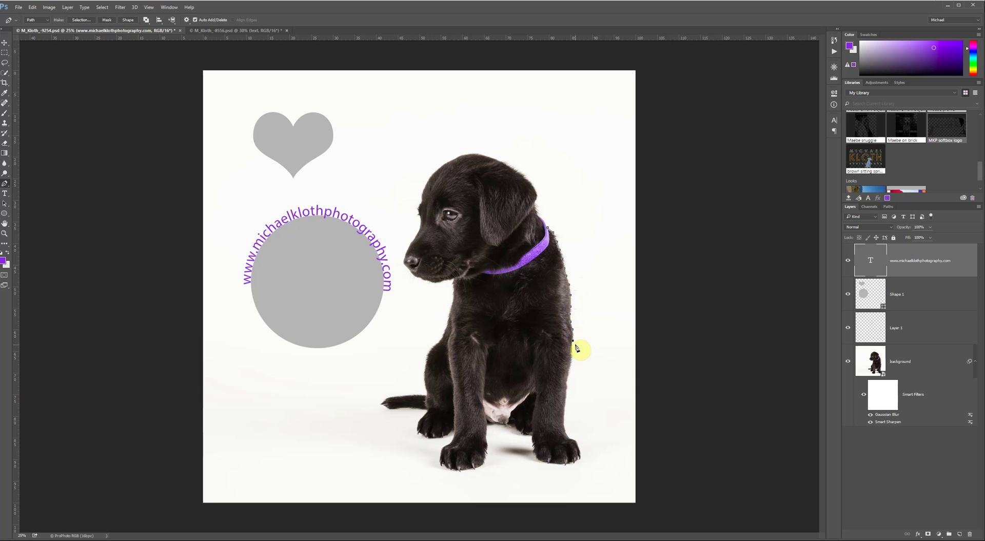
pyautogui.click(572, 356)
pyautogui.click(569, 371)
pyautogui.click(567, 381)
pyautogui.click(568, 391)
pyautogui.click(566, 401)
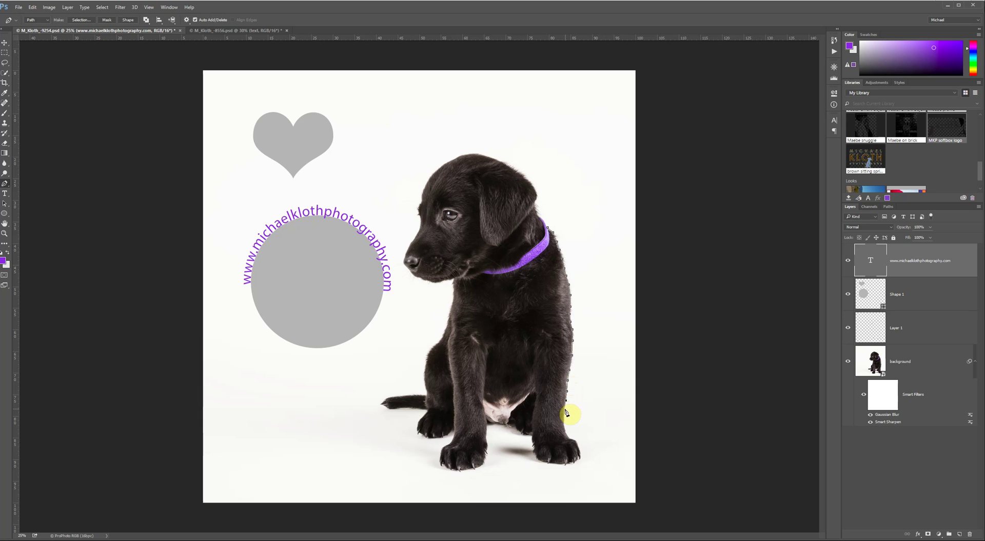
pyautogui.click(565, 411)
pyautogui.click(564, 419)
pyautogui.click(564, 428)
pyautogui.click(566, 433)
pyautogui.click(570, 438)
pyautogui.click(576, 440)
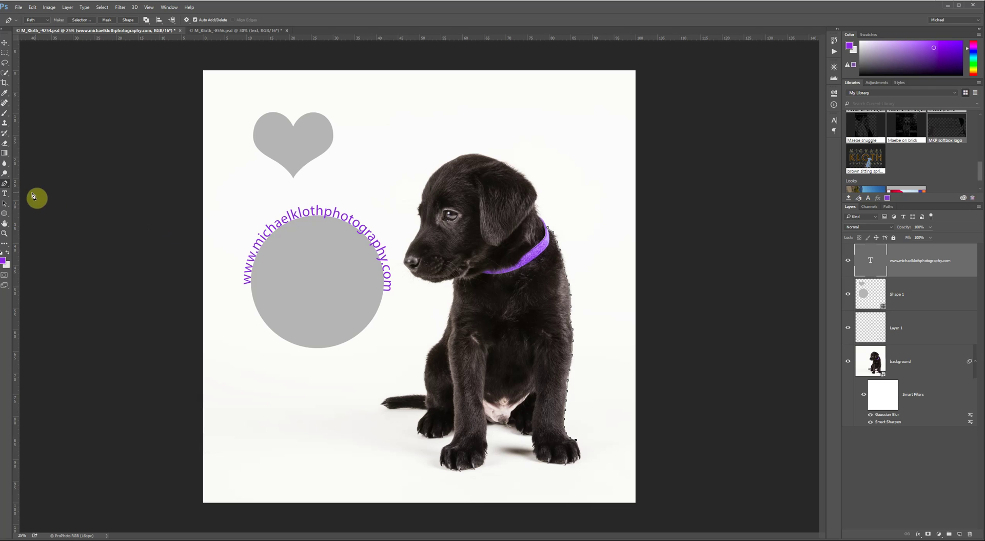
pyautogui.click(4, 194)
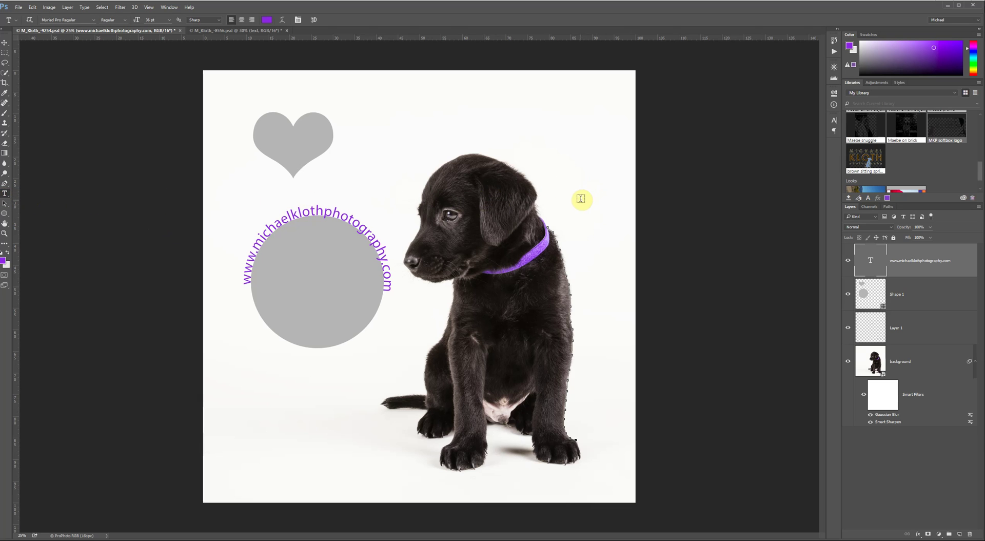
pyautogui.click(553, 230)
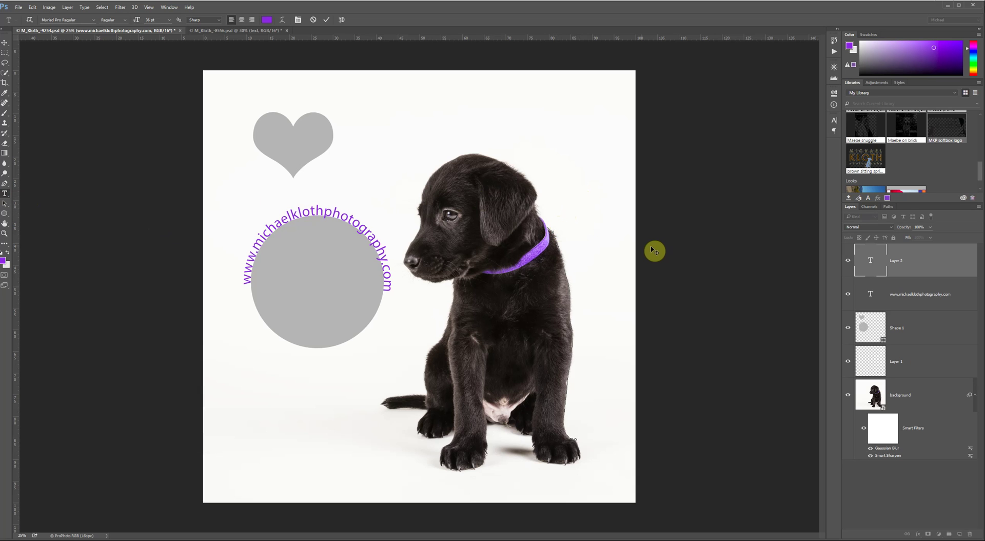
pyautogui.write('w')
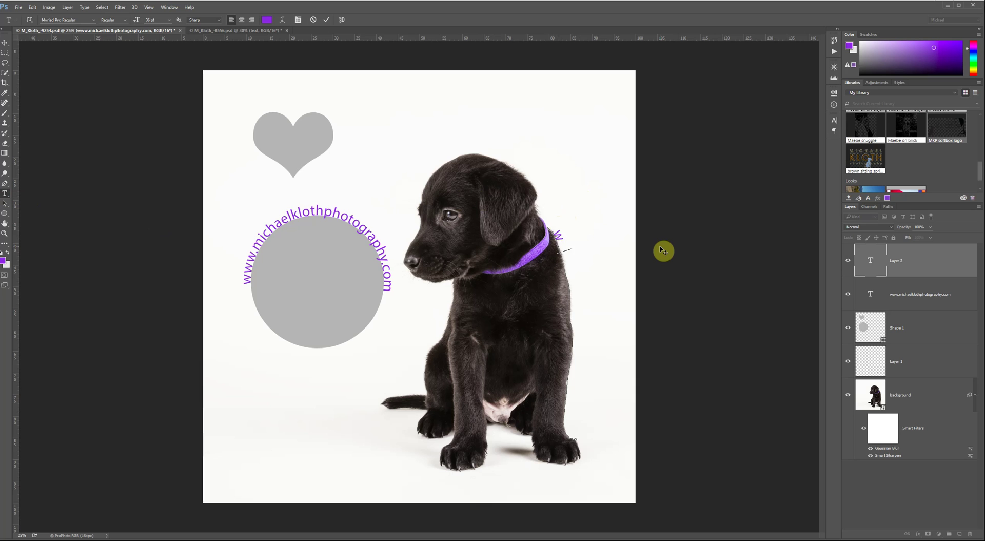
pyautogui.write('ww.michaelklot')
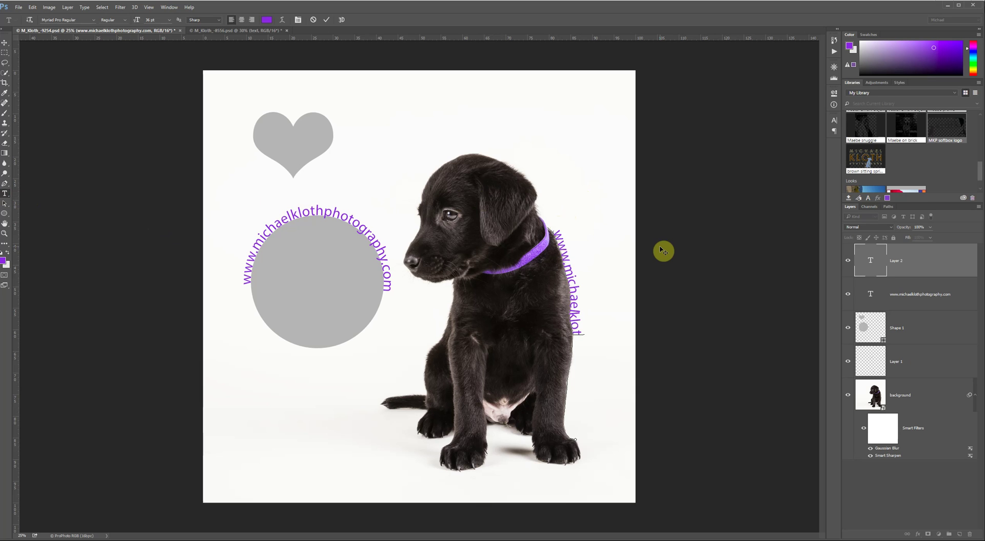
pyautogui.write('hphotography.co')
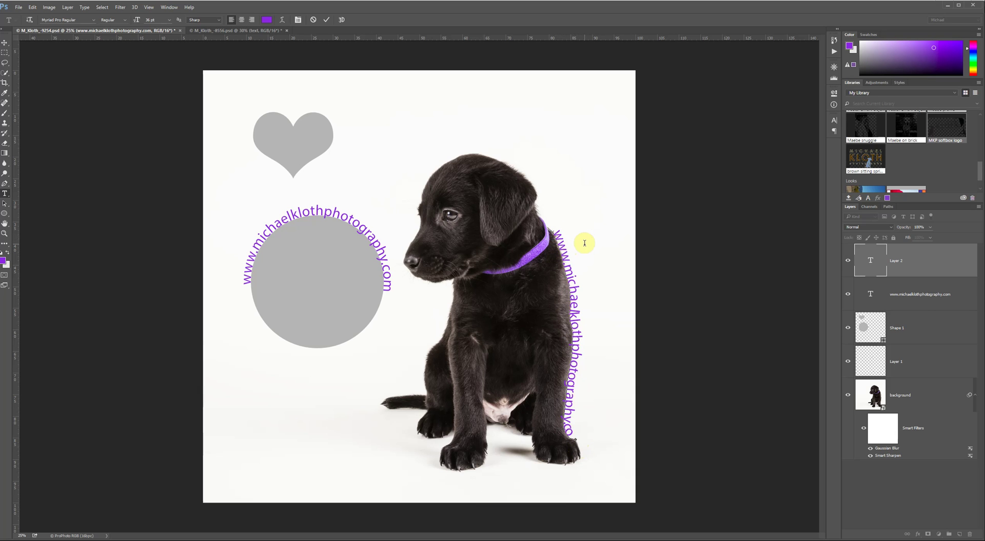
# - Reduce the size of all the text along the puppy's back to 30 pt
pyautogui.hotkey('ctrl', 'a')
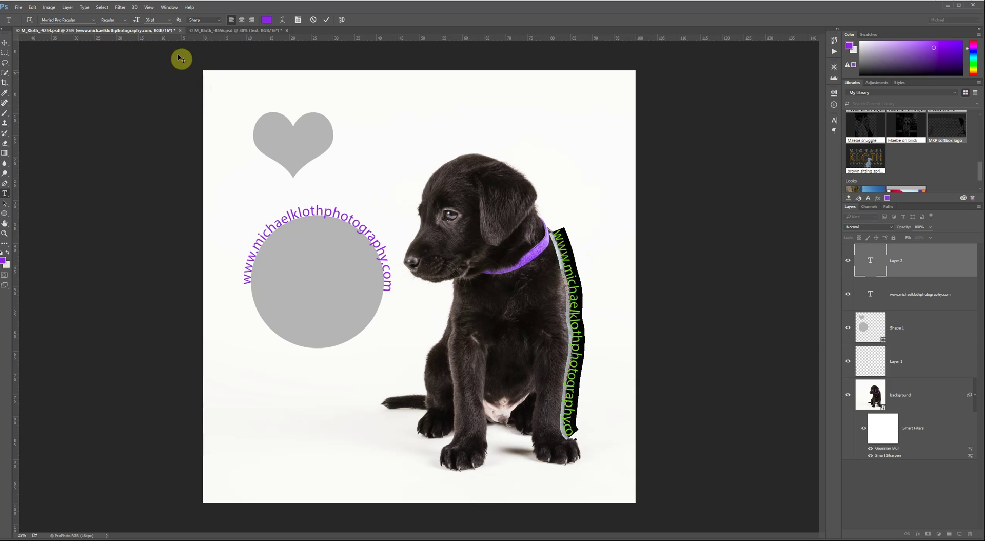
pyautogui.click(169, 20)
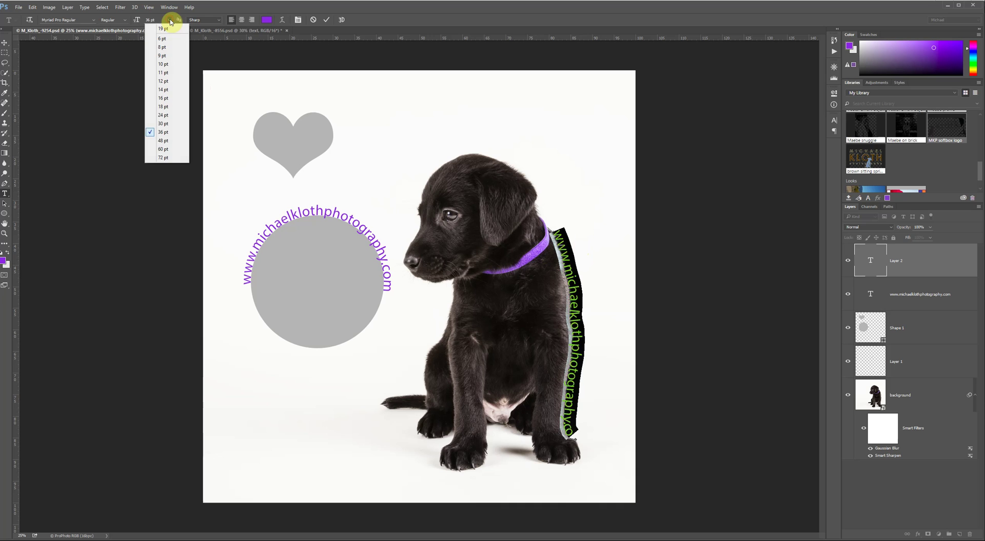
pyautogui.click(167, 128)
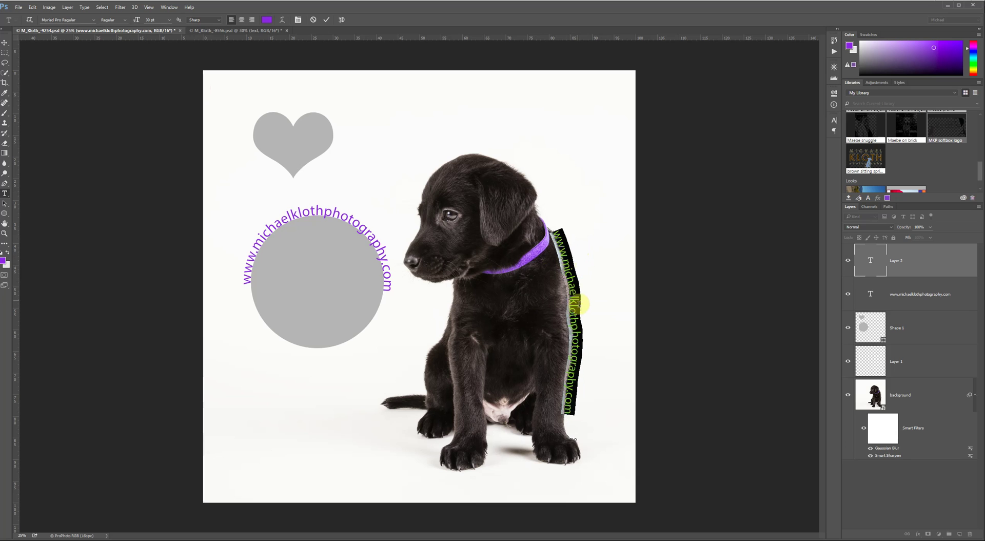
# - Increase the tracking of the whole text along the puppy's back so it stretches down to the paw, and commit it
pyautogui.click(570, 410)
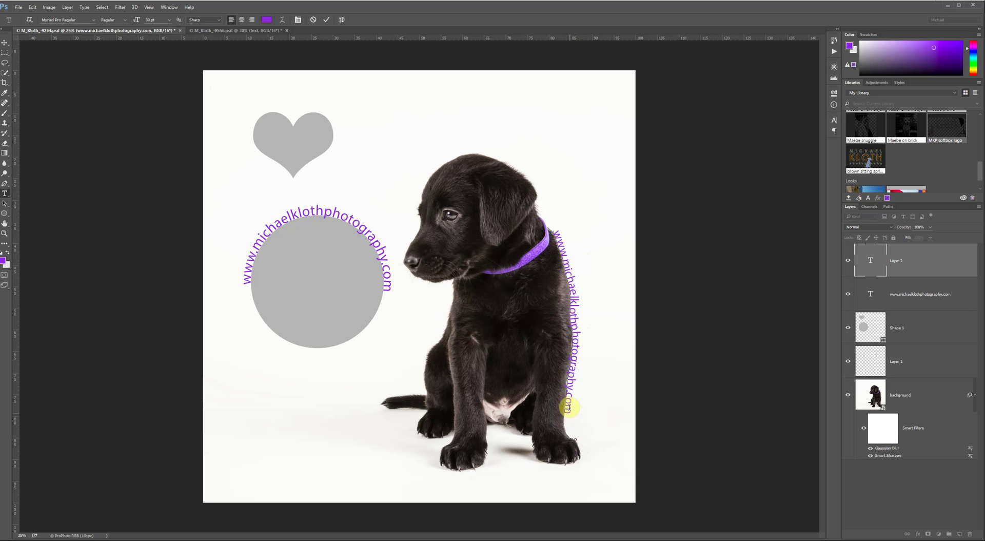
pyautogui.moveTo(568, 408); pyautogui.dragTo(548, 230)
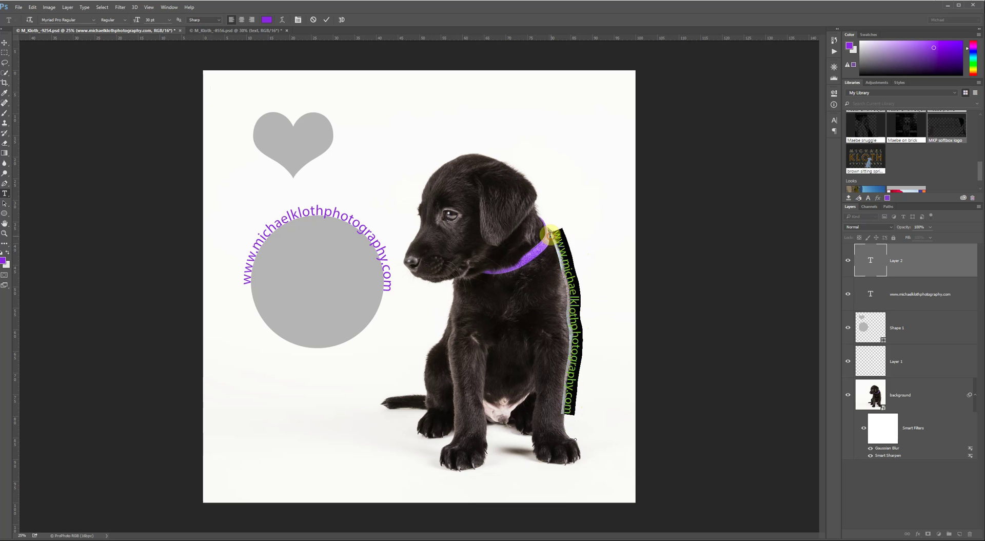
pyautogui.click(298, 21)
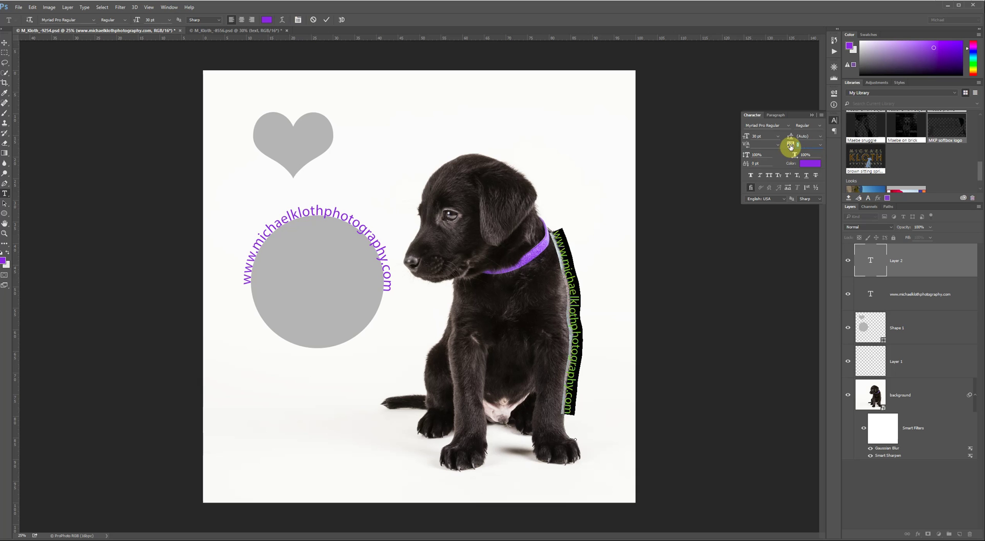
pyautogui.moveTo(791, 145); pyautogui.dragTo(792, 146)
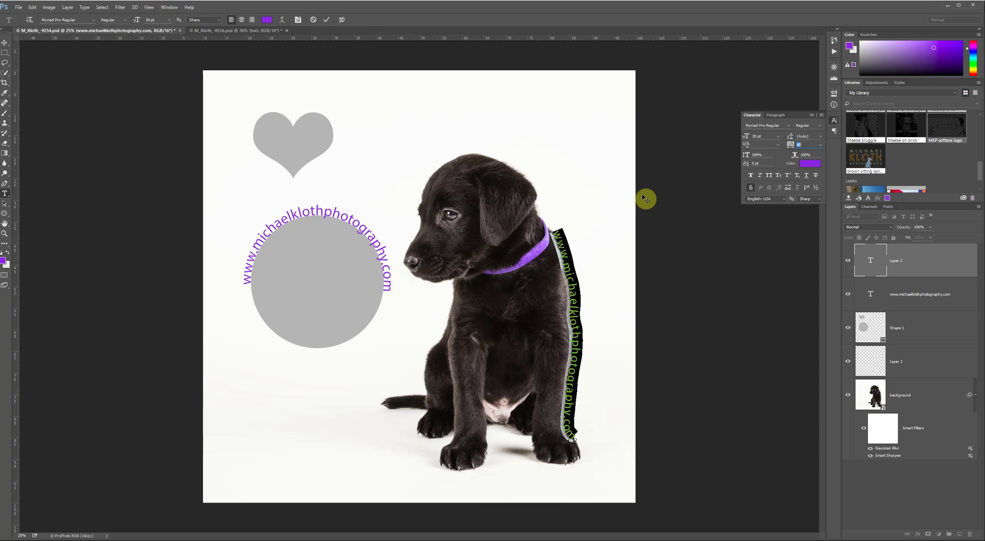
pyautogui.click(325, 21)
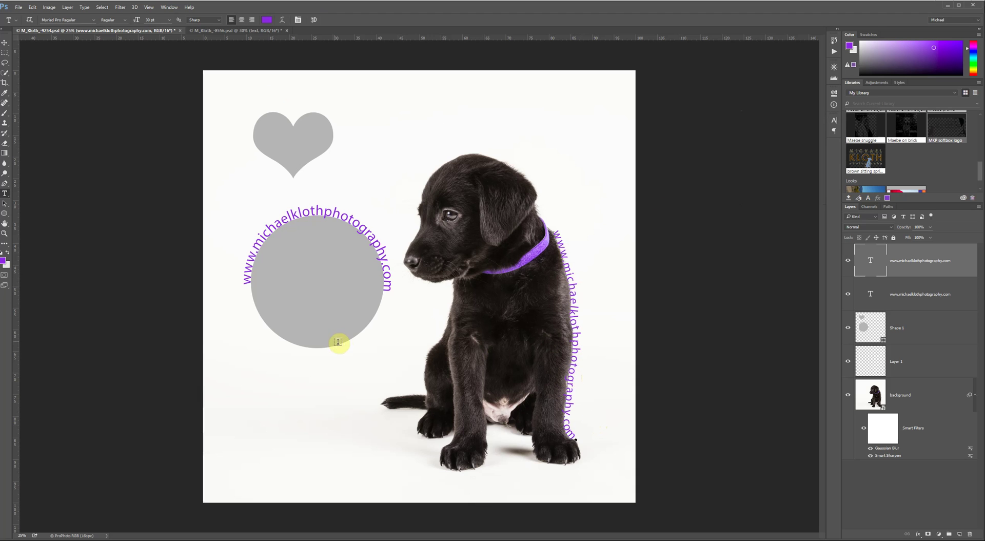
pyautogui.click(5, 44)
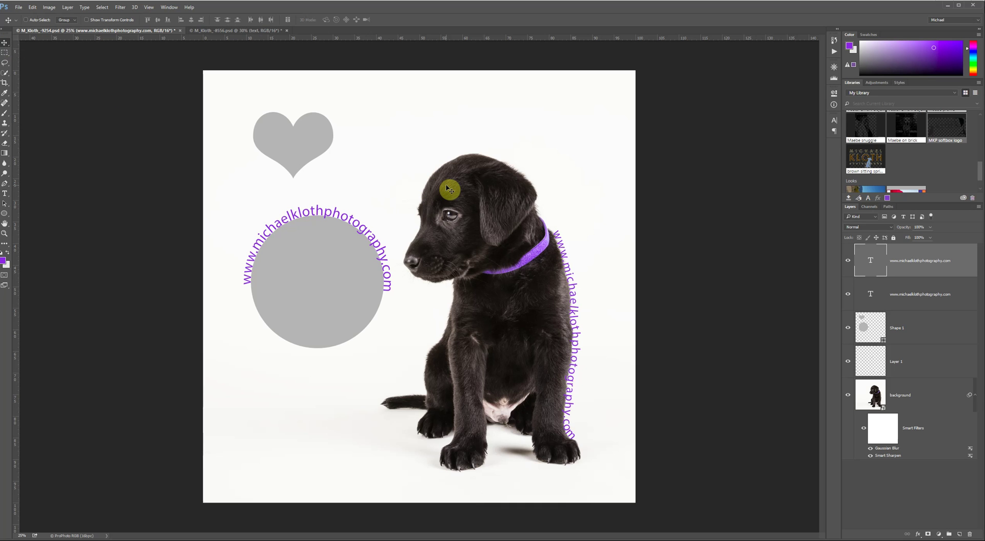